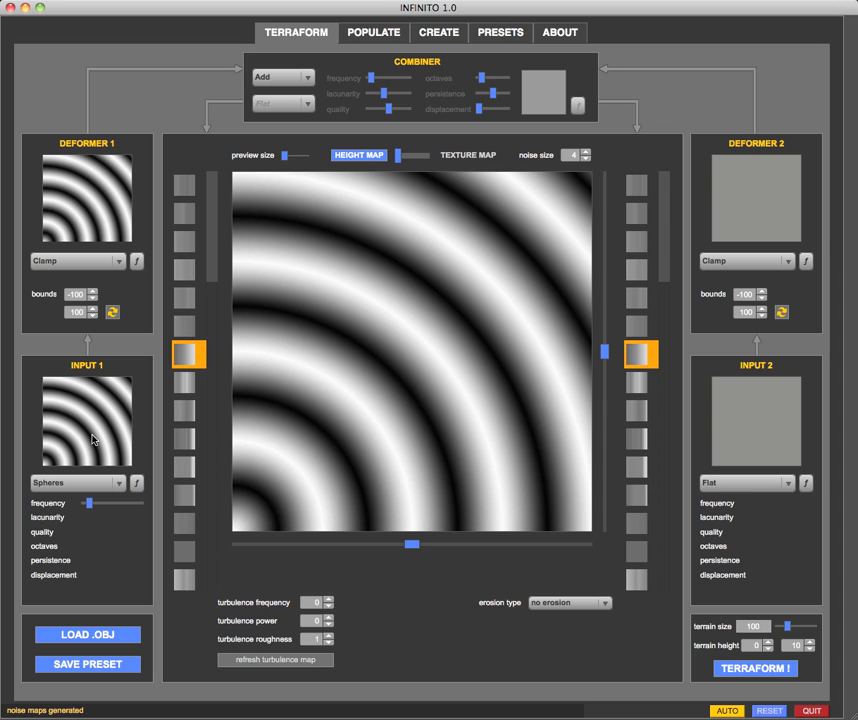
Set the noise type of Input 2 to Cylinders.
left_click(747, 487)
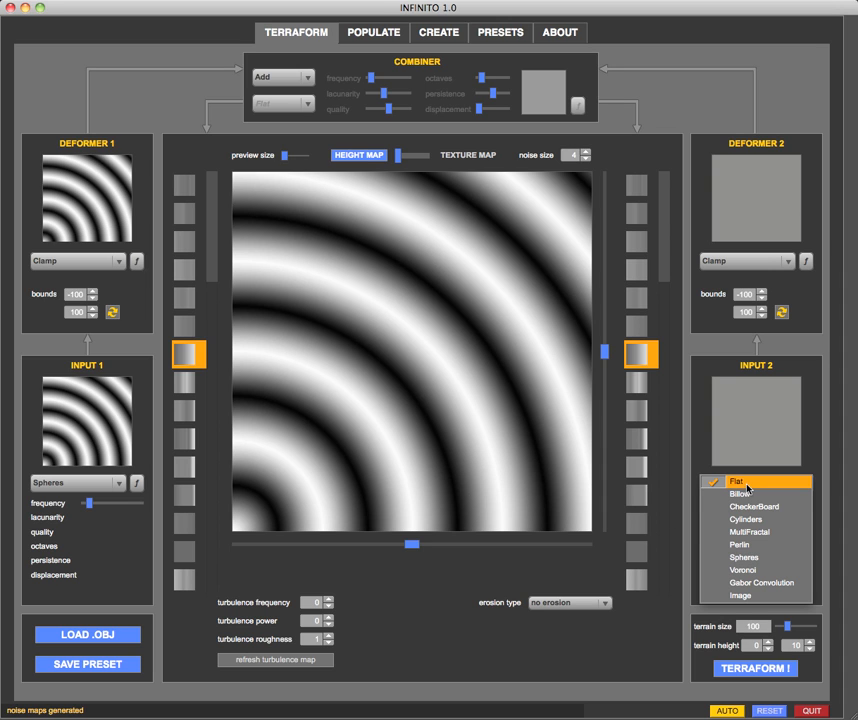
left_click(745, 519)
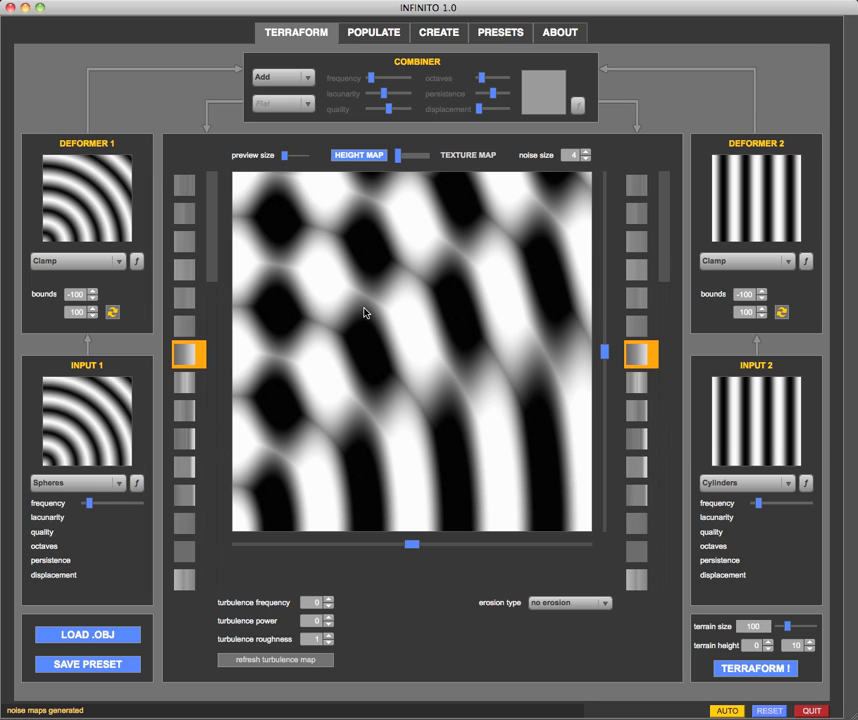
Try the combiner modes Max, Min, Multiply and Pow one after another on the two inputs.
left_click(291, 78)
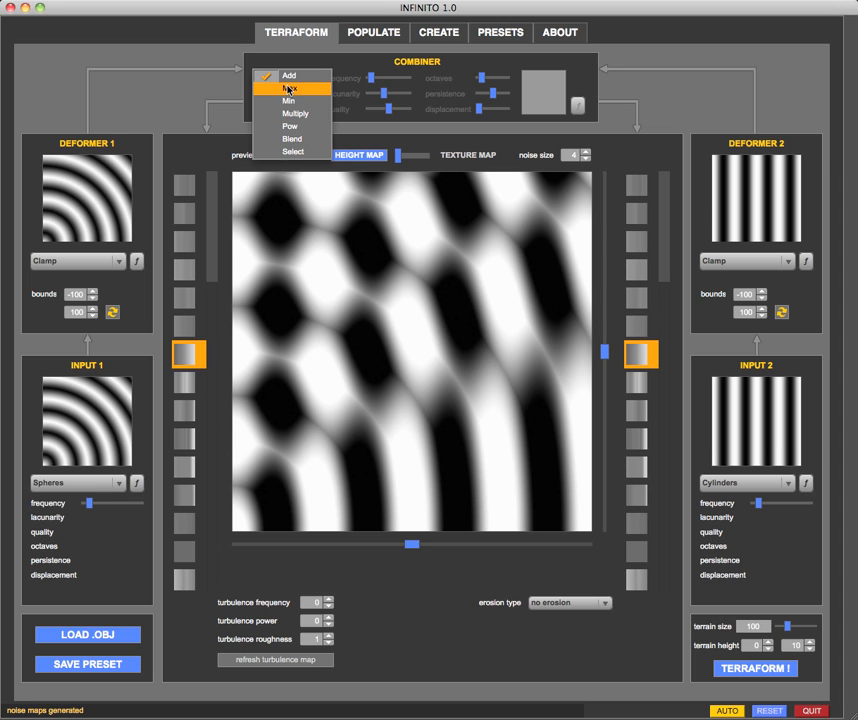
left_click(289, 89)
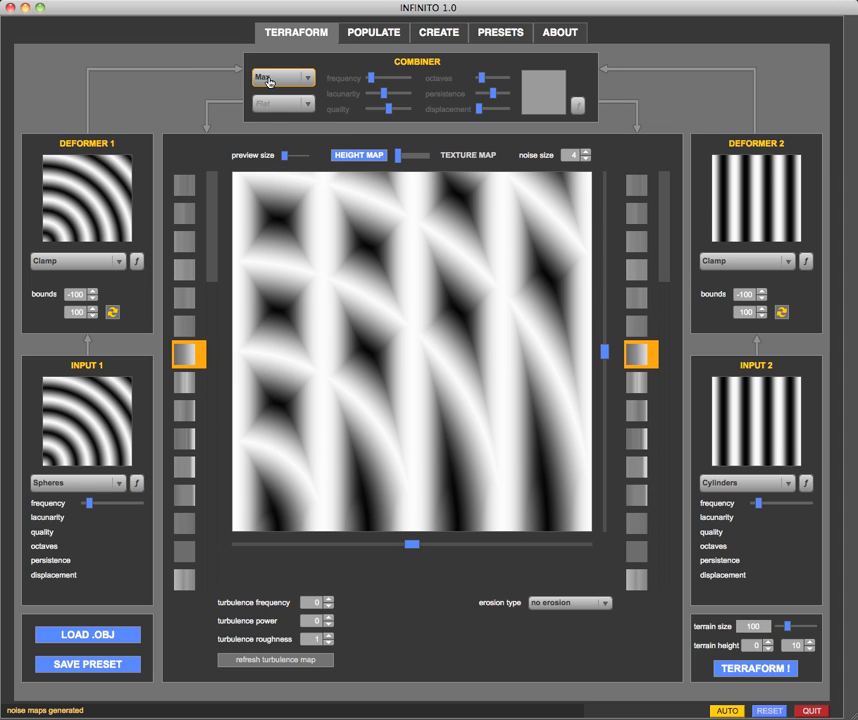
left_click(268, 79)
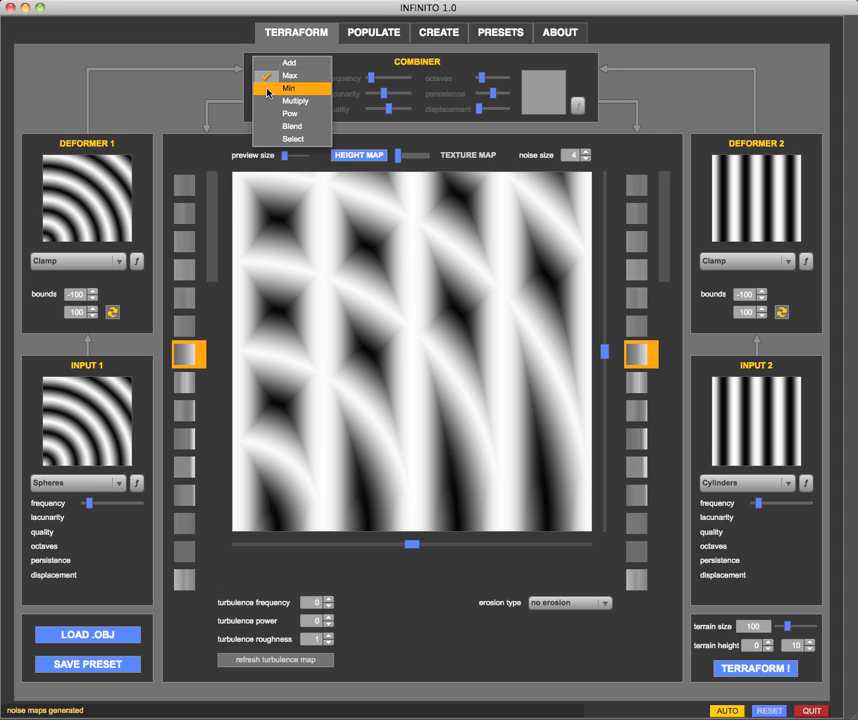
left_click(267, 89)
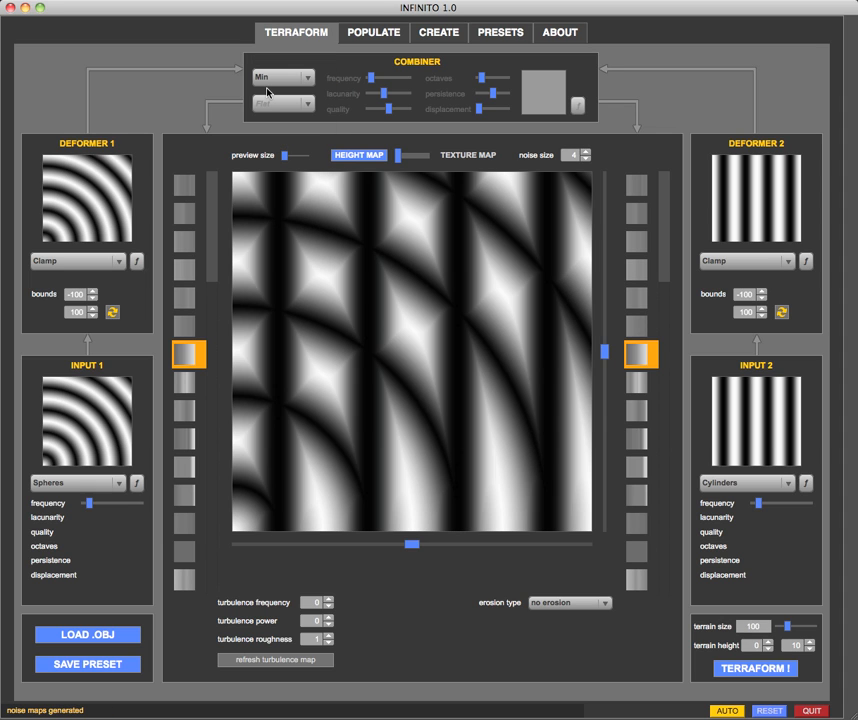
left_click(265, 80)
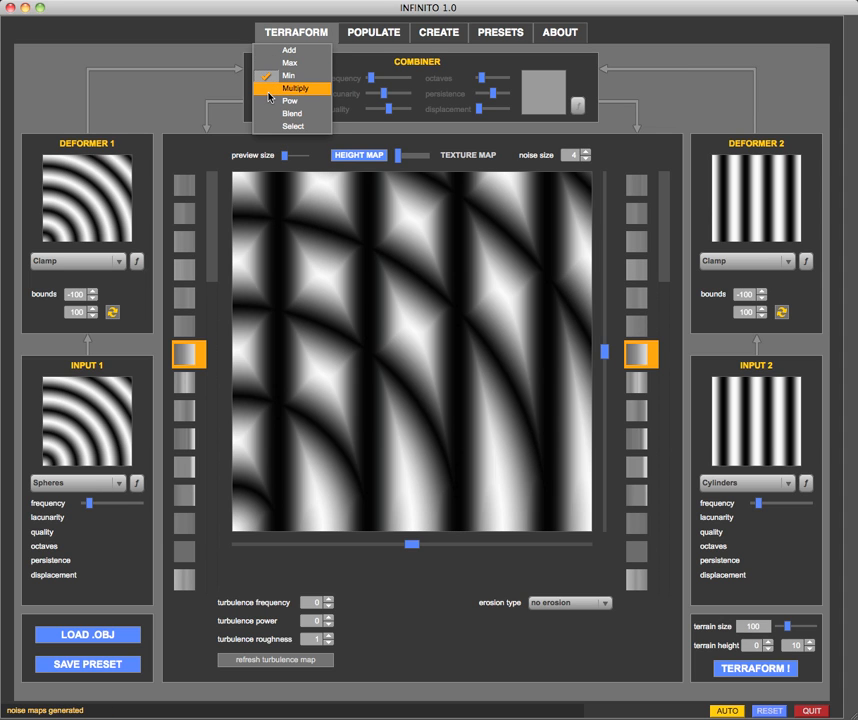
left_click(270, 89)
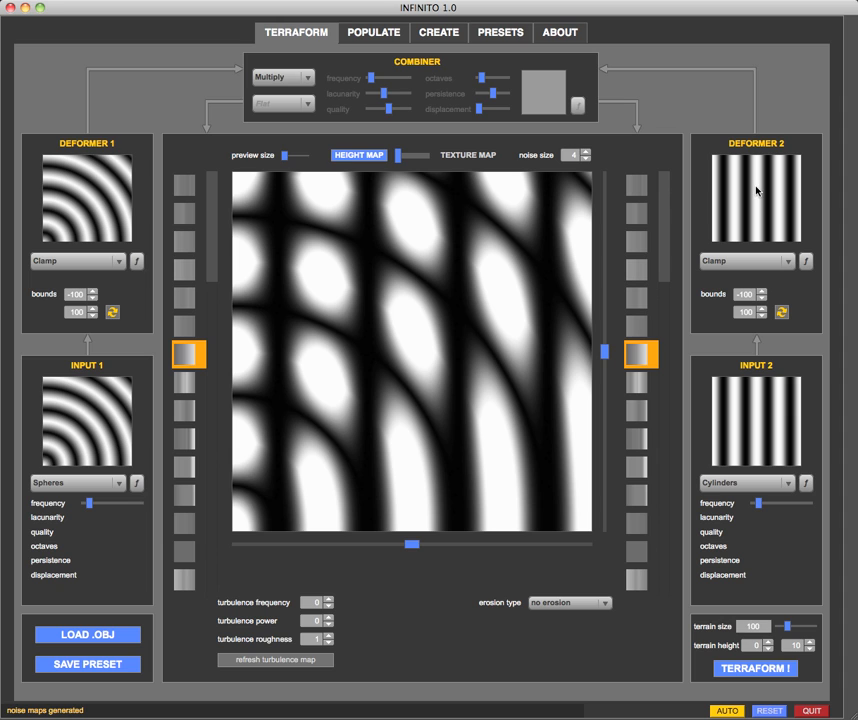
left_click(287, 79)
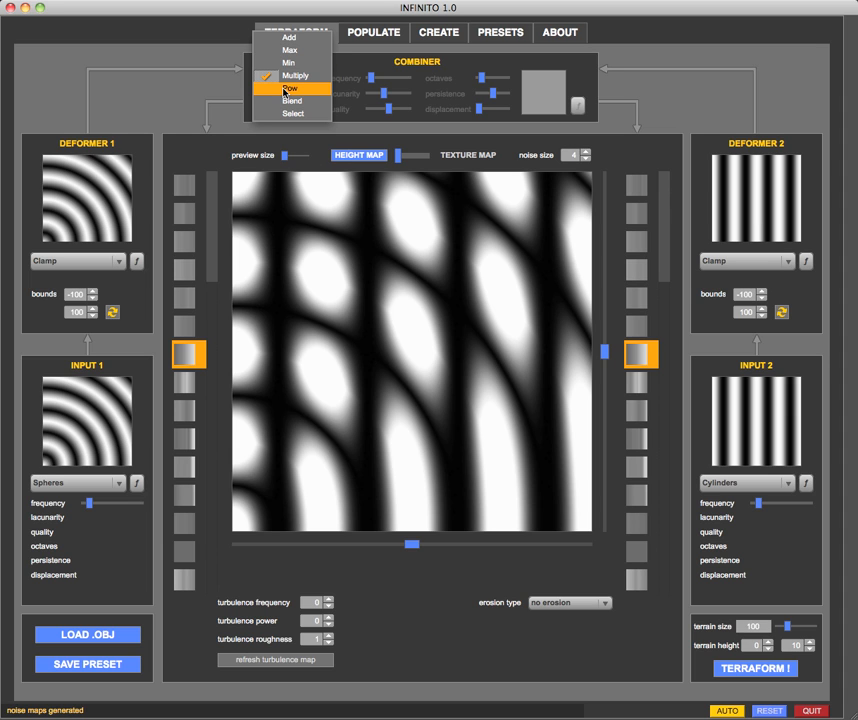
left_click(285, 88)
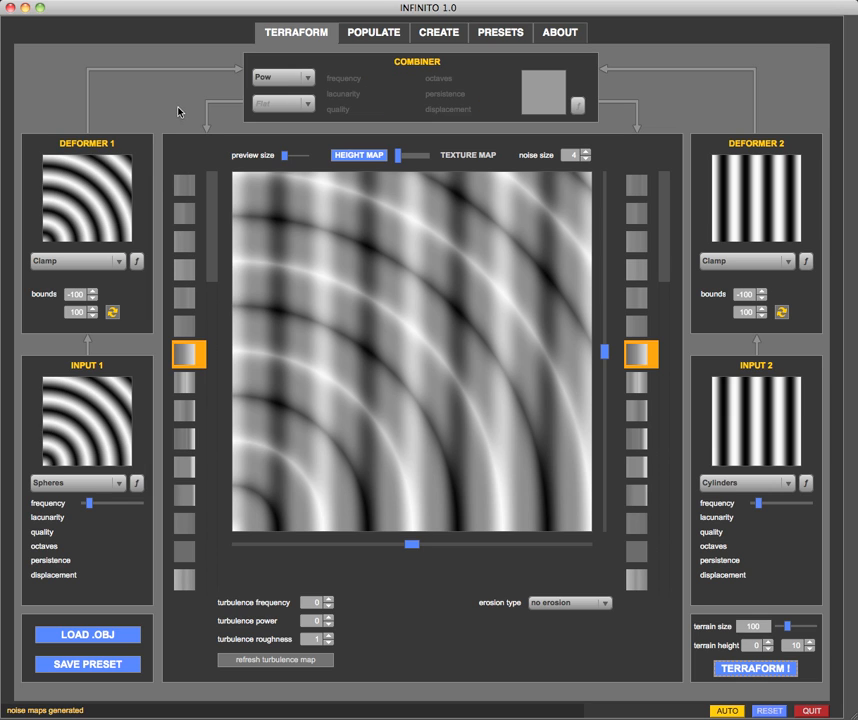
Set the combiner to Blend and load the image circle mask.jpg as its control map.
left_click(272, 77)
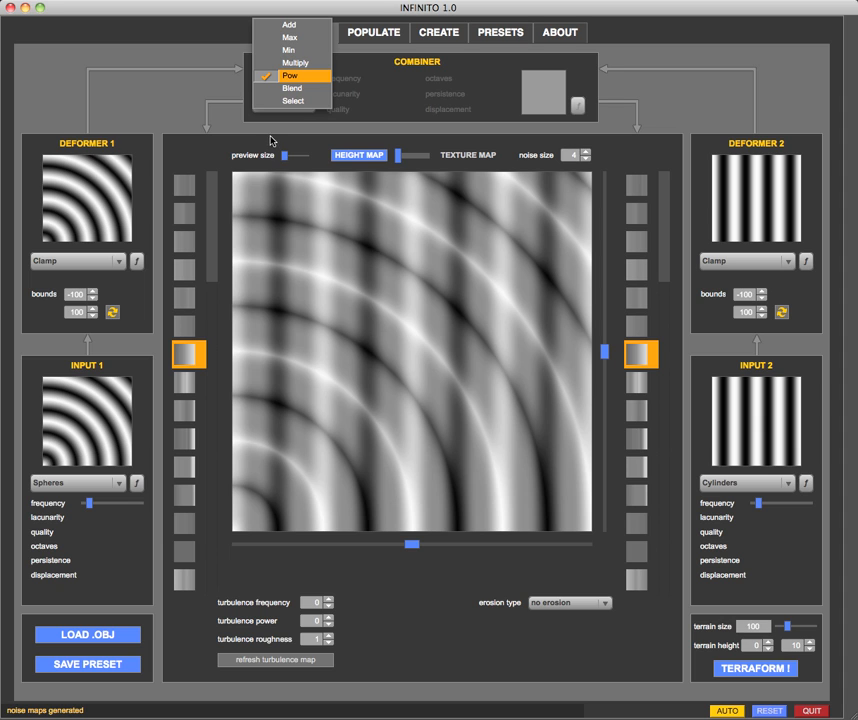
left_click(292, 88)
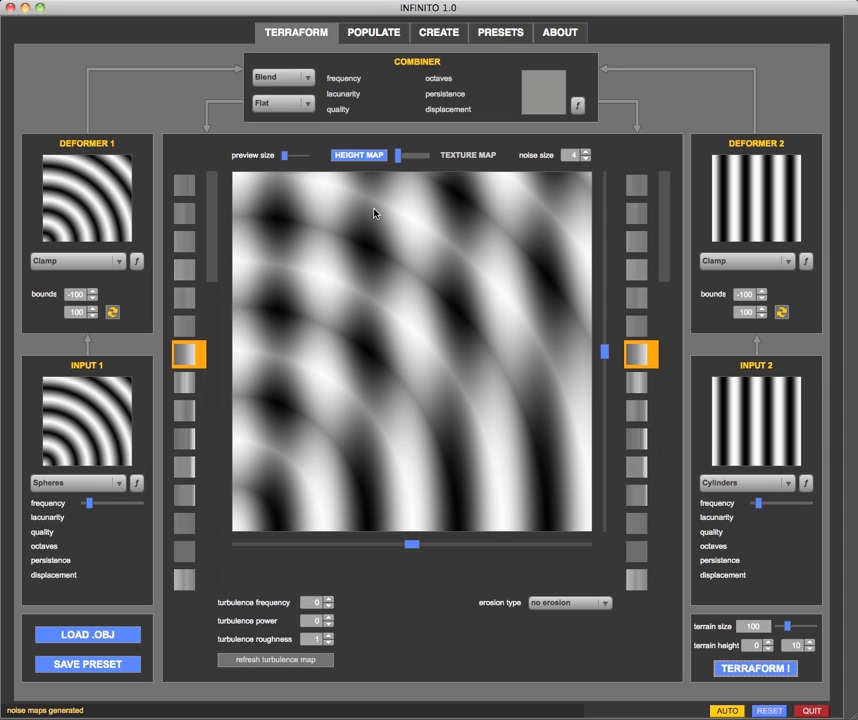
left_click(292, 103)
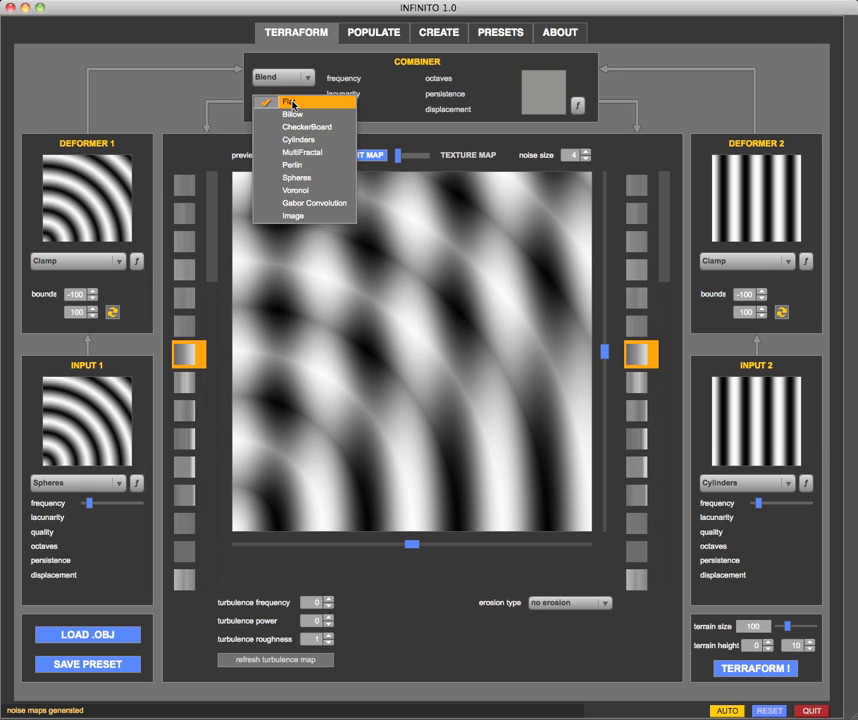
left_click(378, 96)
left_click(301, 103)
left_click(299, 216)
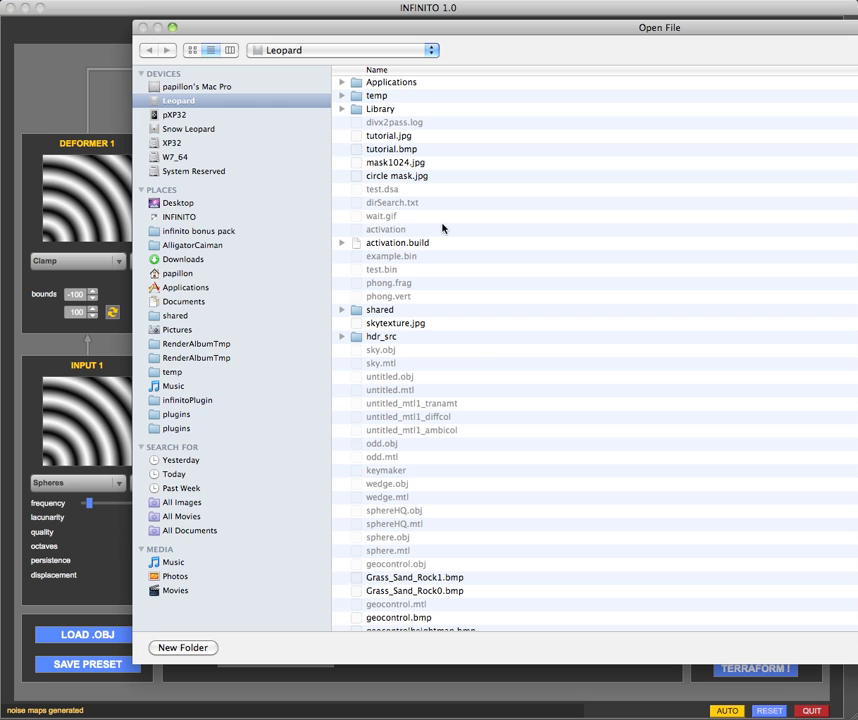
double_click(356, 120)
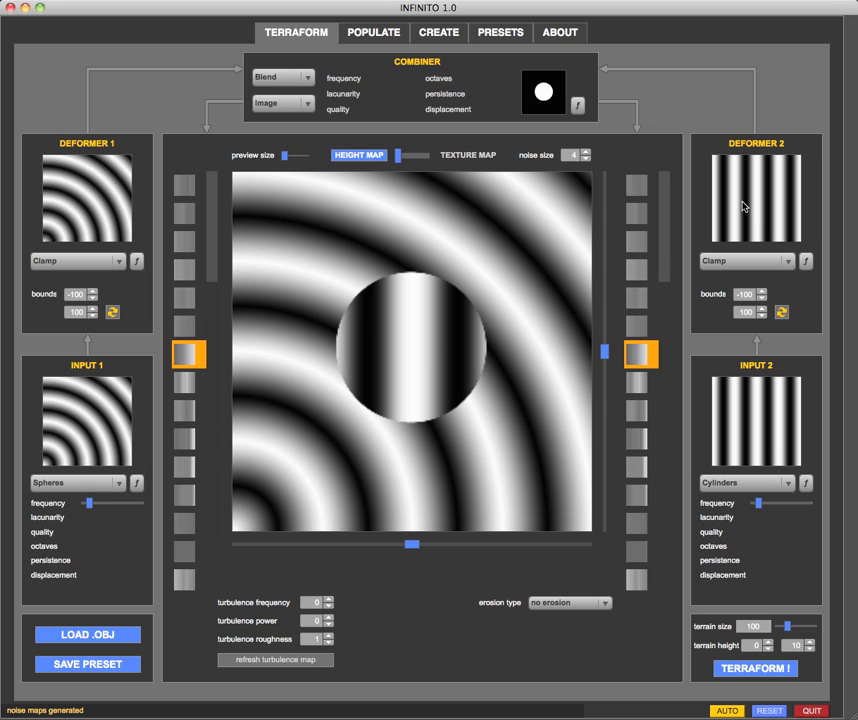
Change the noise type of Input 1 to Billow.
left_click(67, 489)
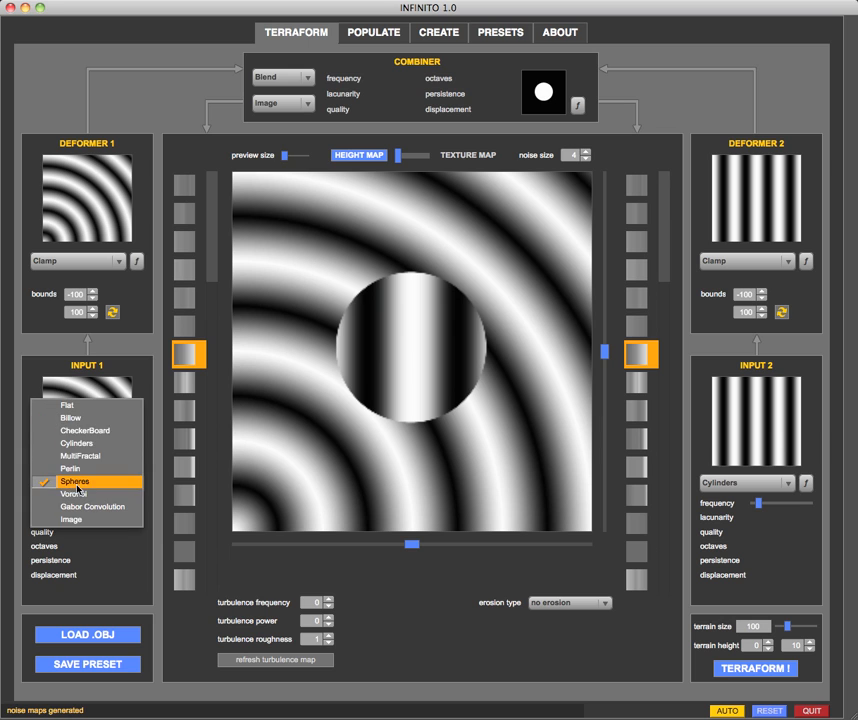
left_click(73, 418)
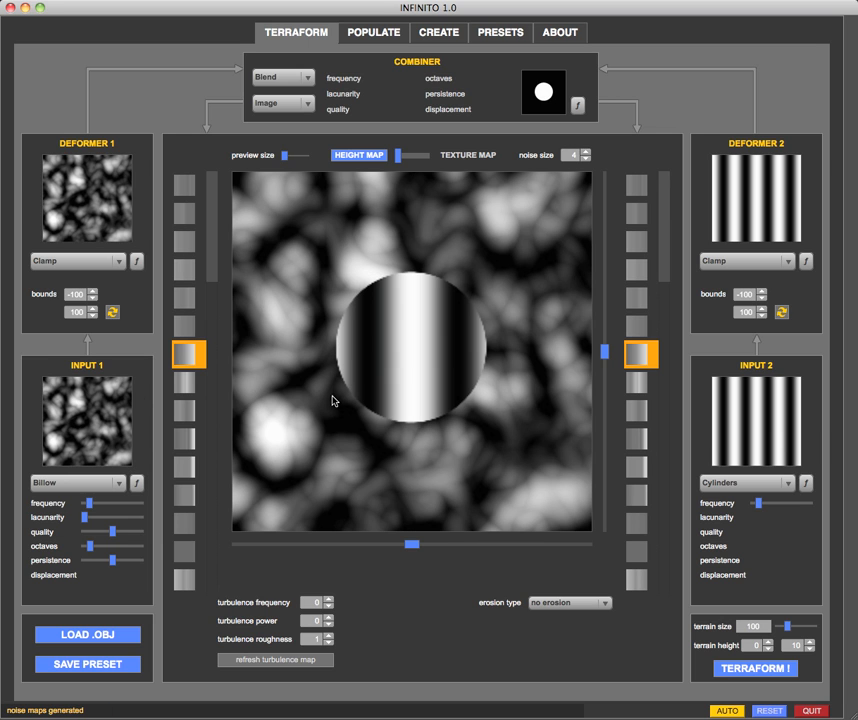
Use Spheres as the combiner's control noise, raise its frequency slightly and bring it back to the low setting.
left_click(285, 103)
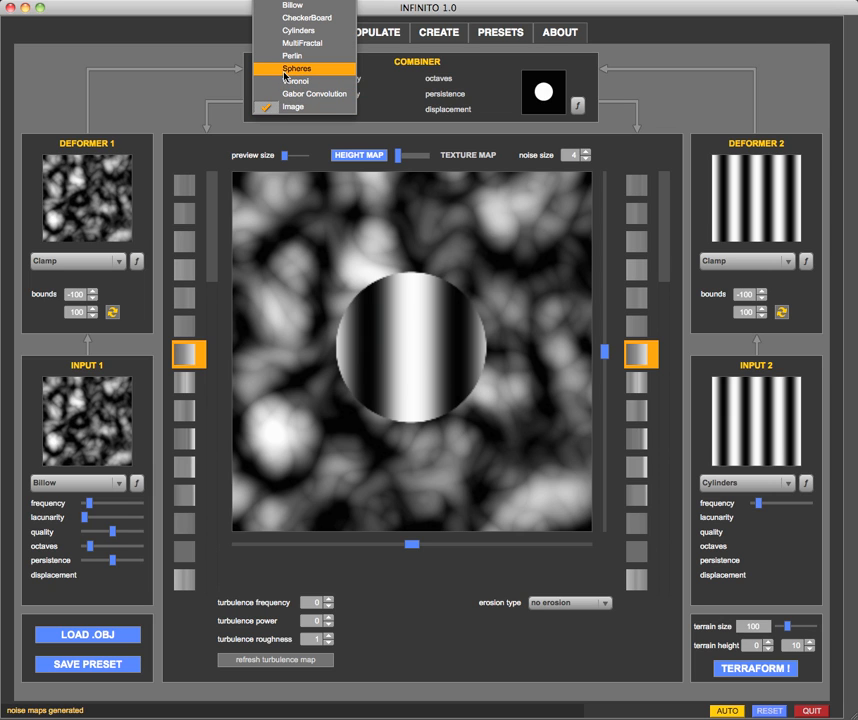
left_click(290, 68)
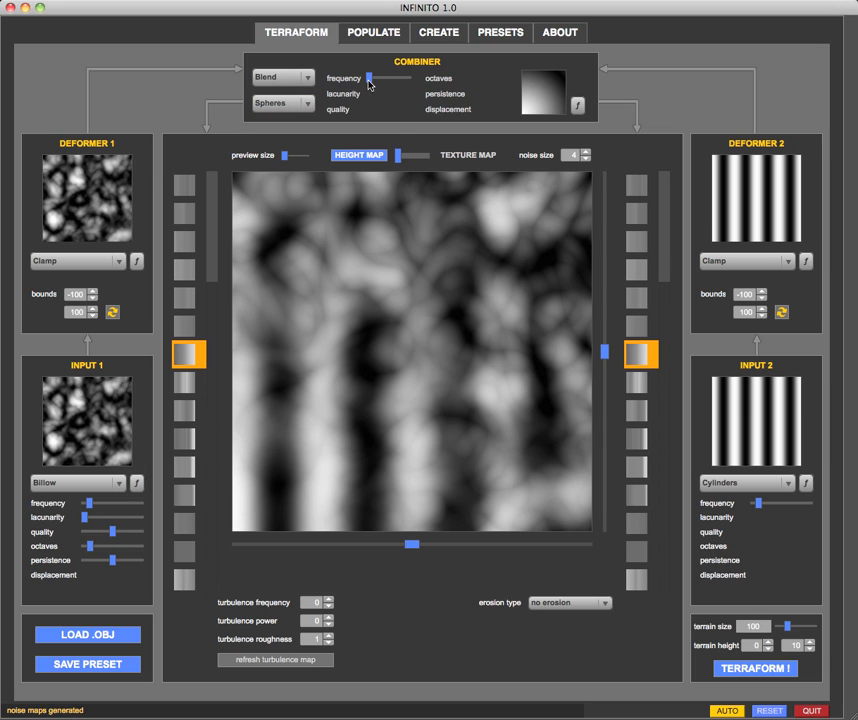
left_click_drag(369, 84, 376, 85)
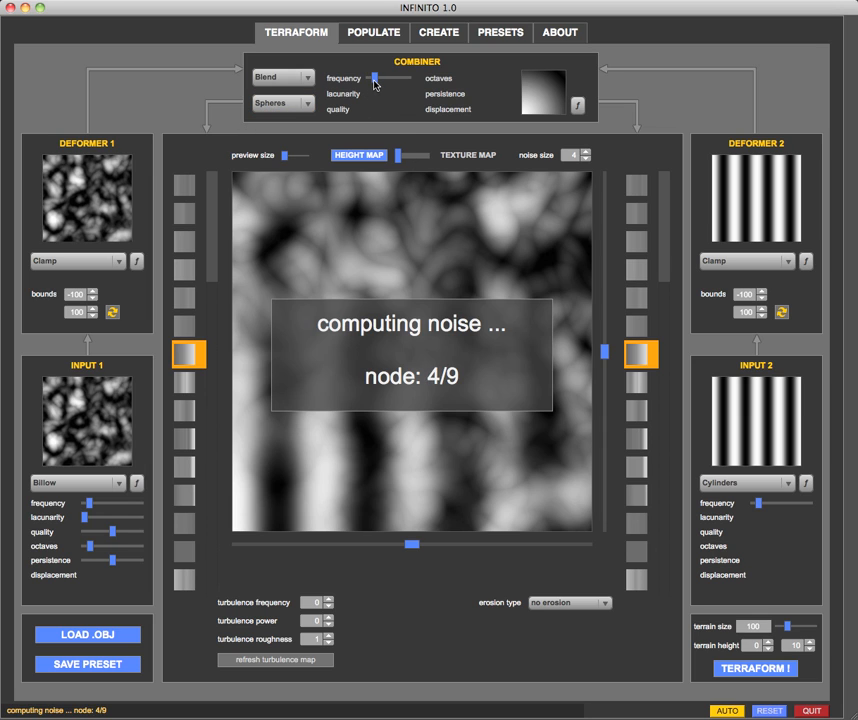
left_click_drag(377, 85, 370, 84)
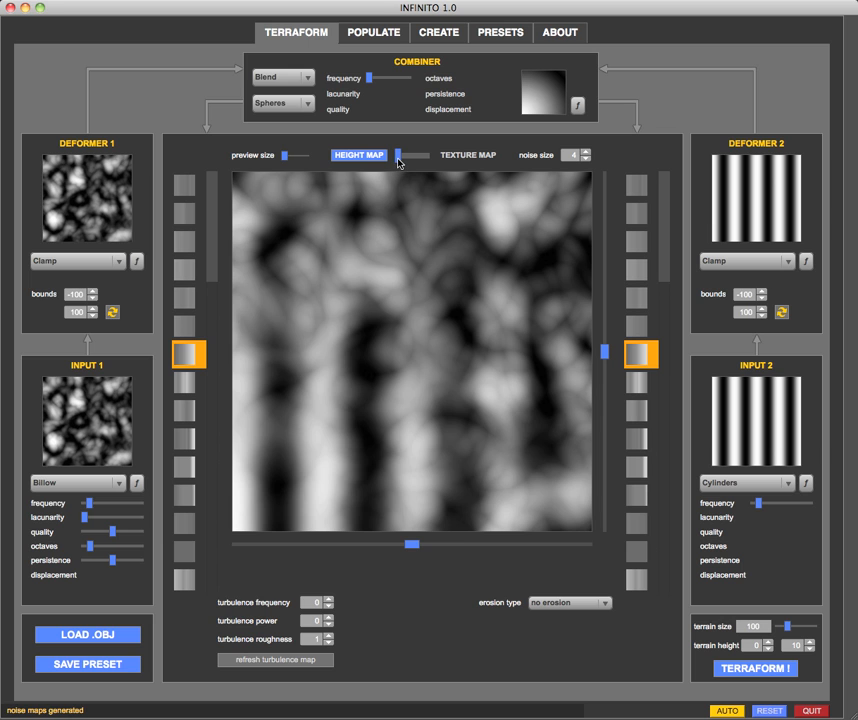
Set the combiner mode to Select.
mouse_move(402, 161)
left_mouse_down()
mouse_move(420, 162)
mouse_move(406, 161)
left_mouse_up()
left_click(268, 78)
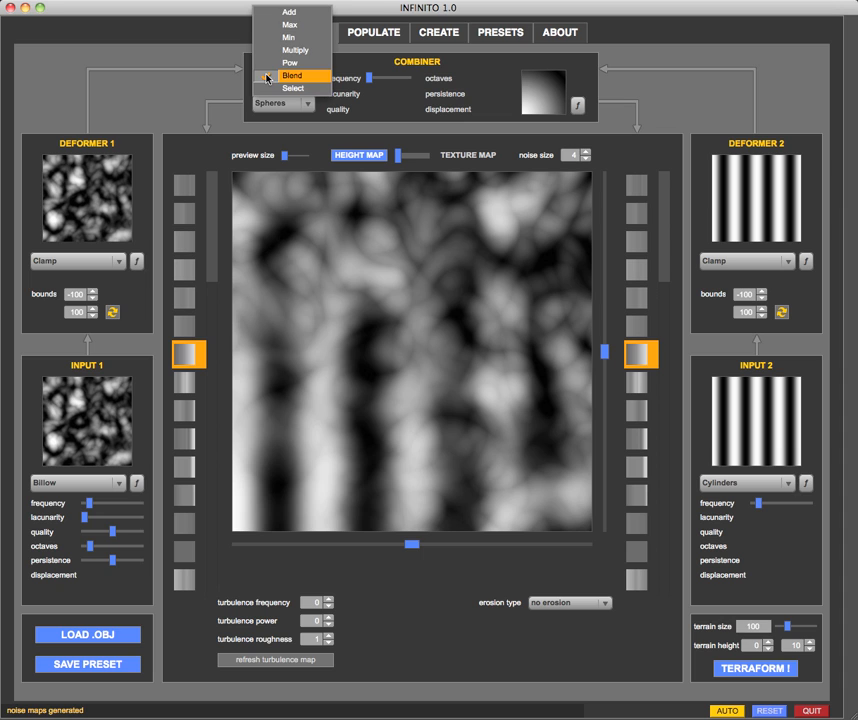
left_click(278, 88)
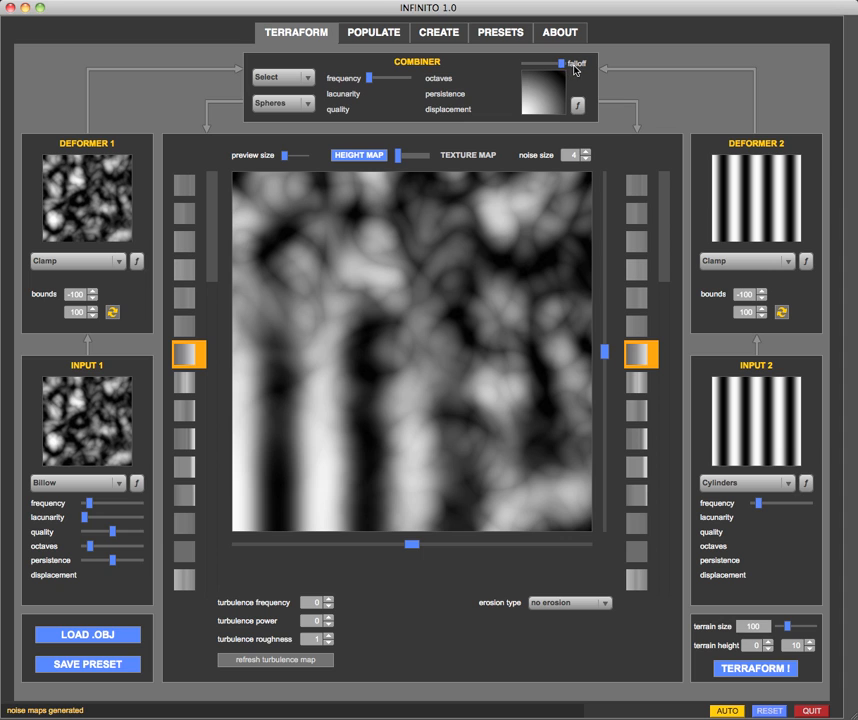
Try the combiner's falloff at about the midpoint, the maximum and the minimum, and return it to the maximum.
left_click_drag(565, 66, 546, 67)
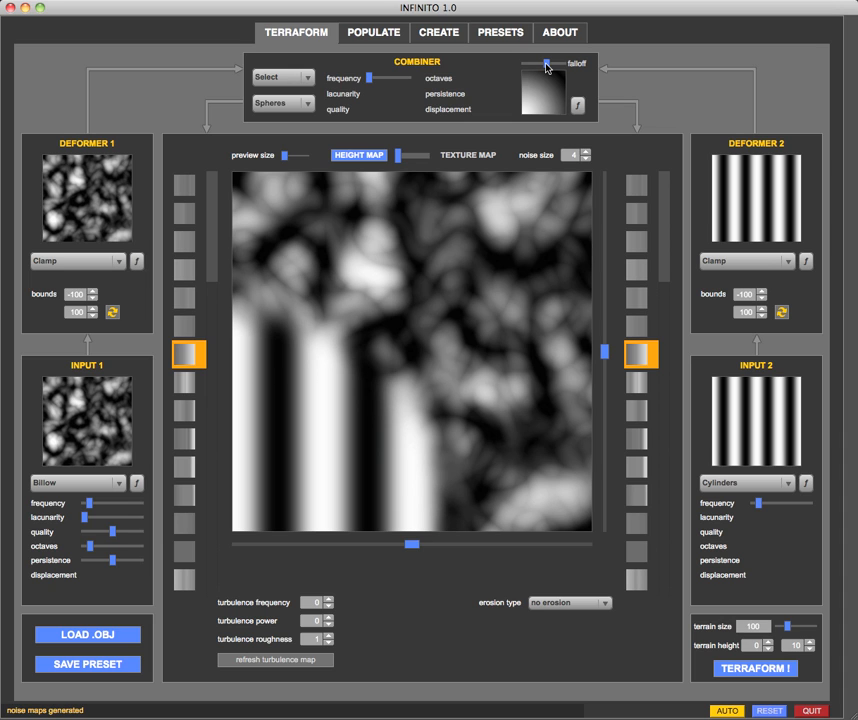
left_click_drag(547, 67, 546, 68)
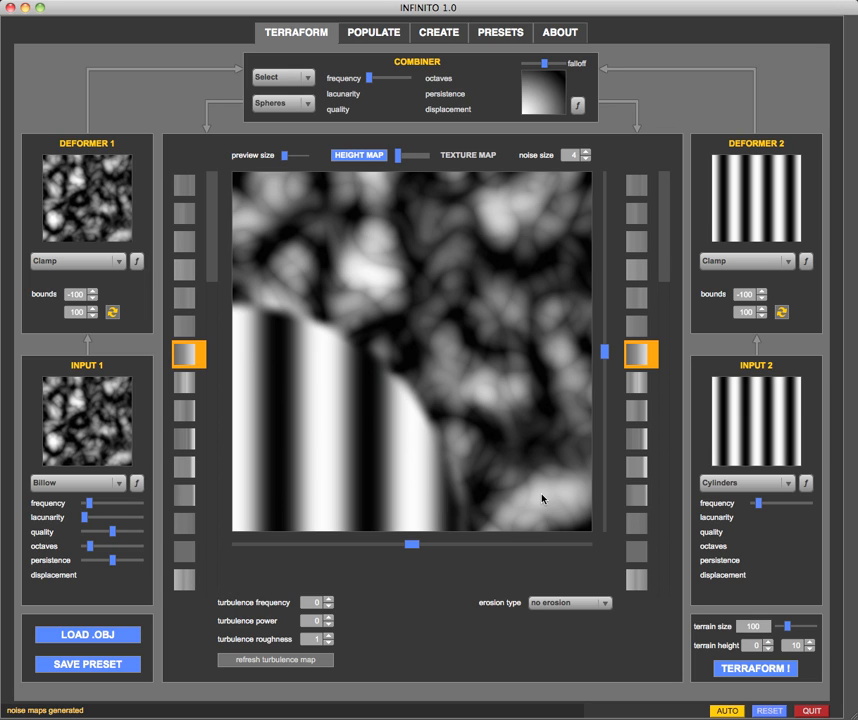
left_click_drag(546, 66, 566, 68)
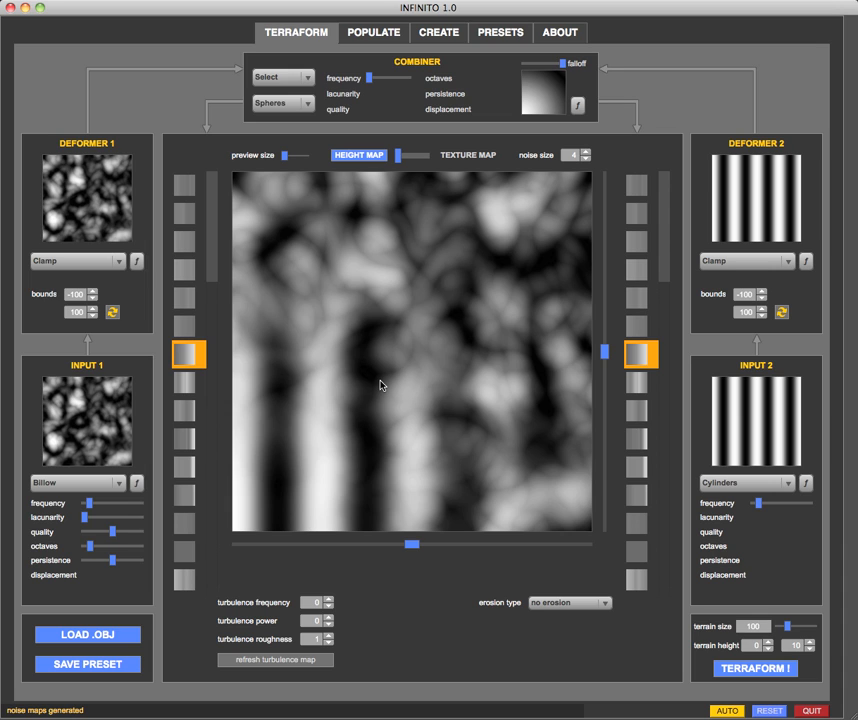
left_click_drag(564, 63, 554, 65)
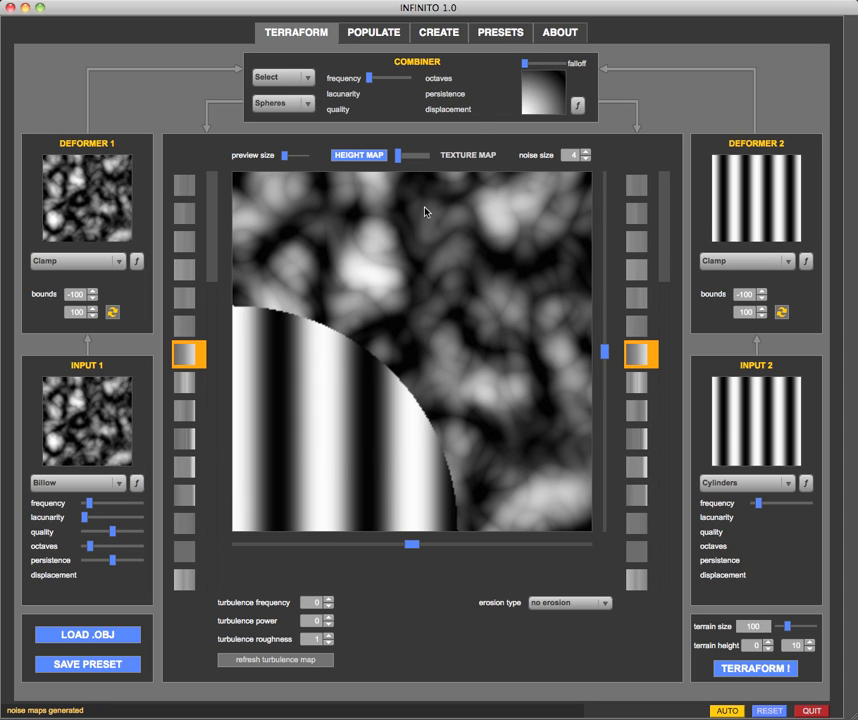
left_click_drag(529, 67, 565, 65)
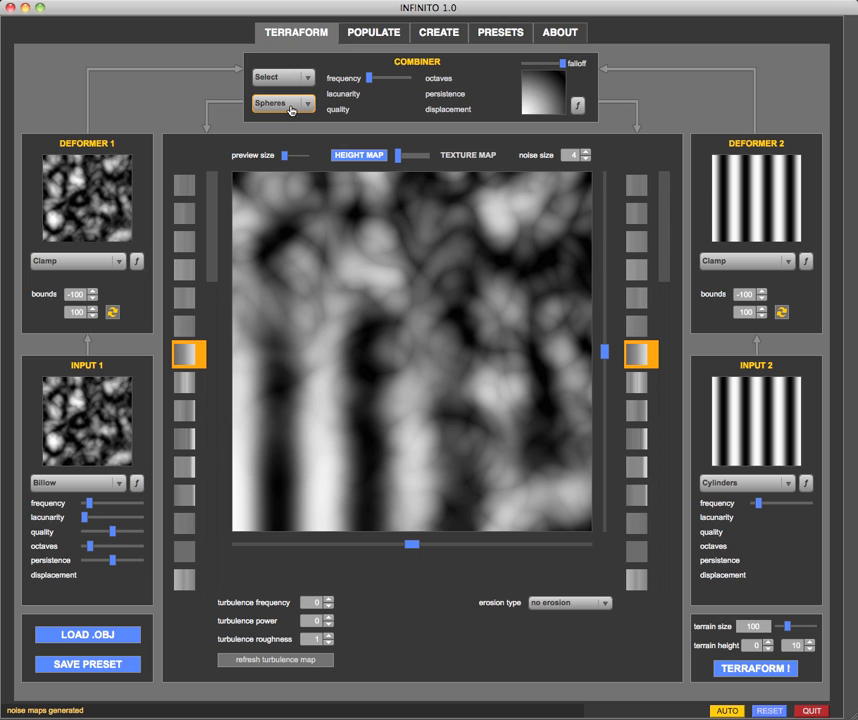
Use Perlin as the combiner's control noise, raising its frequency and lowering its lacunarity.
left_click(291, 110)
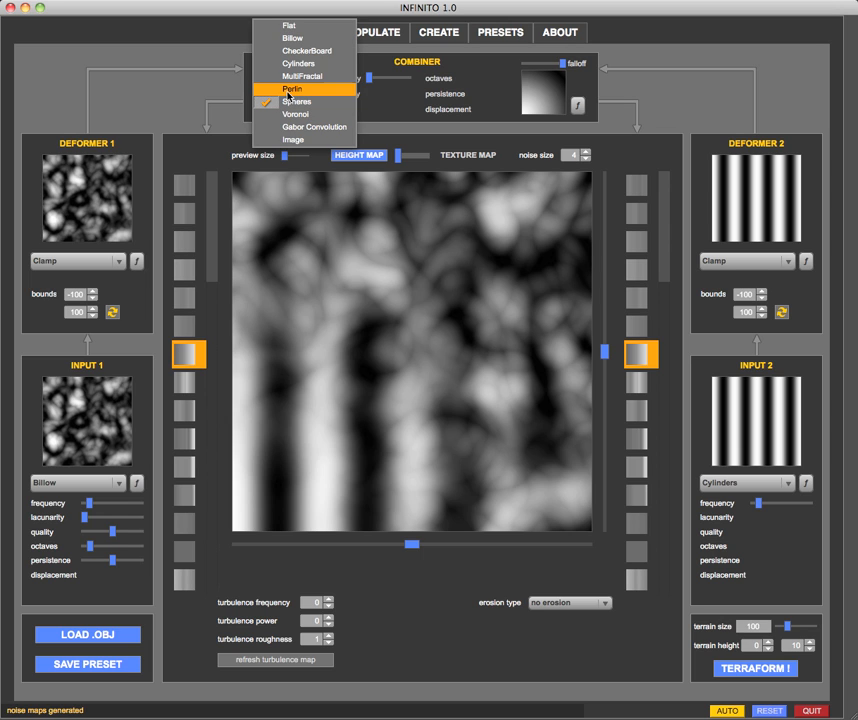
left_click(290, 90)
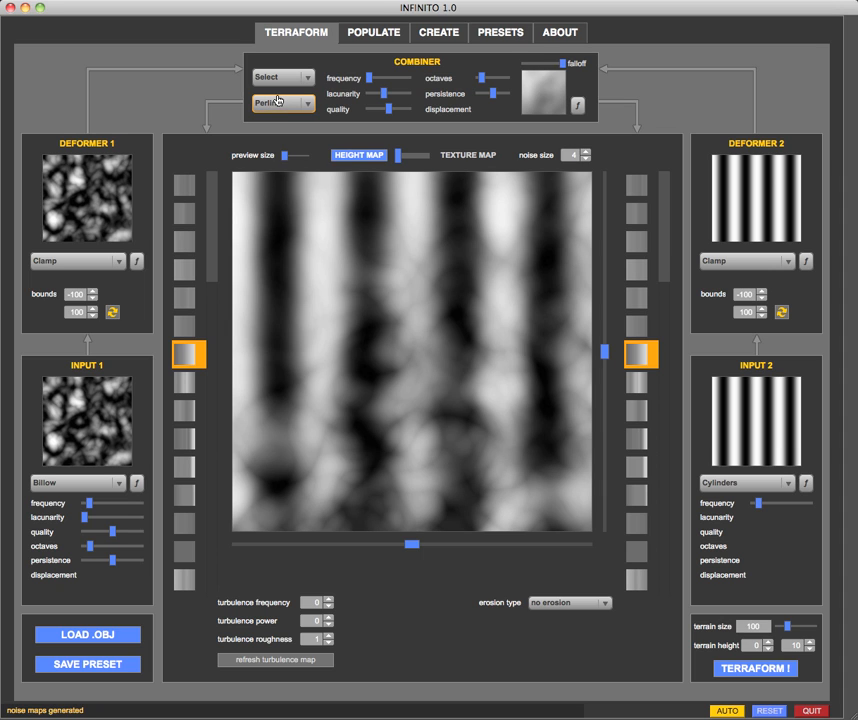
left_click_drag(372, 78, 377, 81)
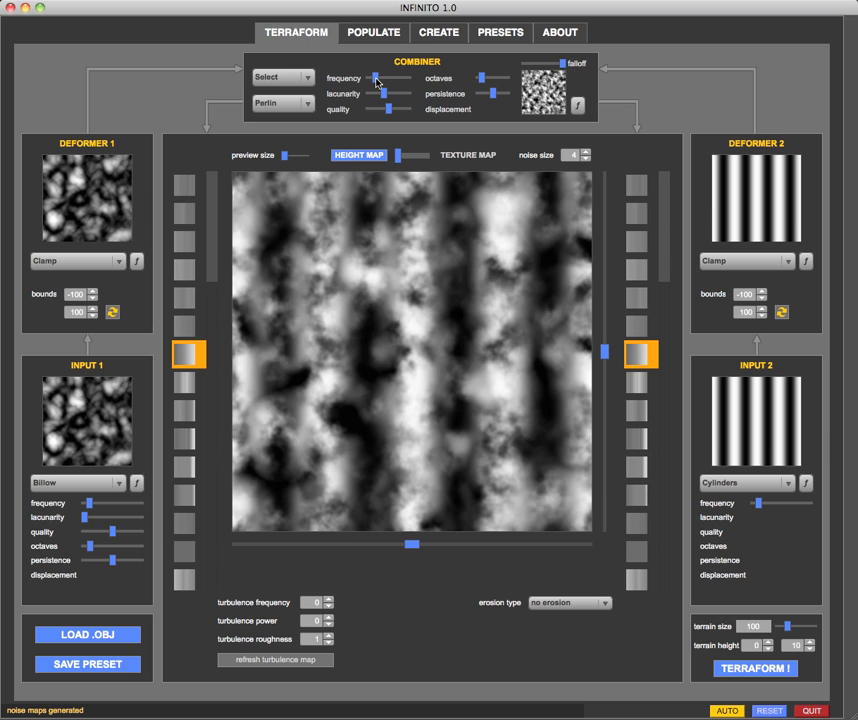
left_click_drag(377, 80, 380, 80)
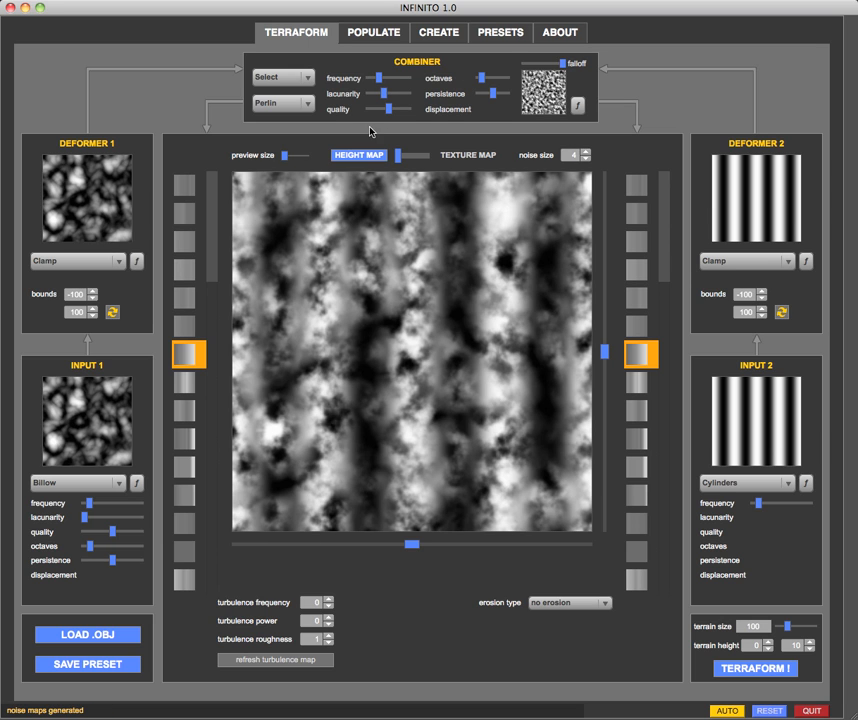
left_click_drag(385, 97, 377, 94)
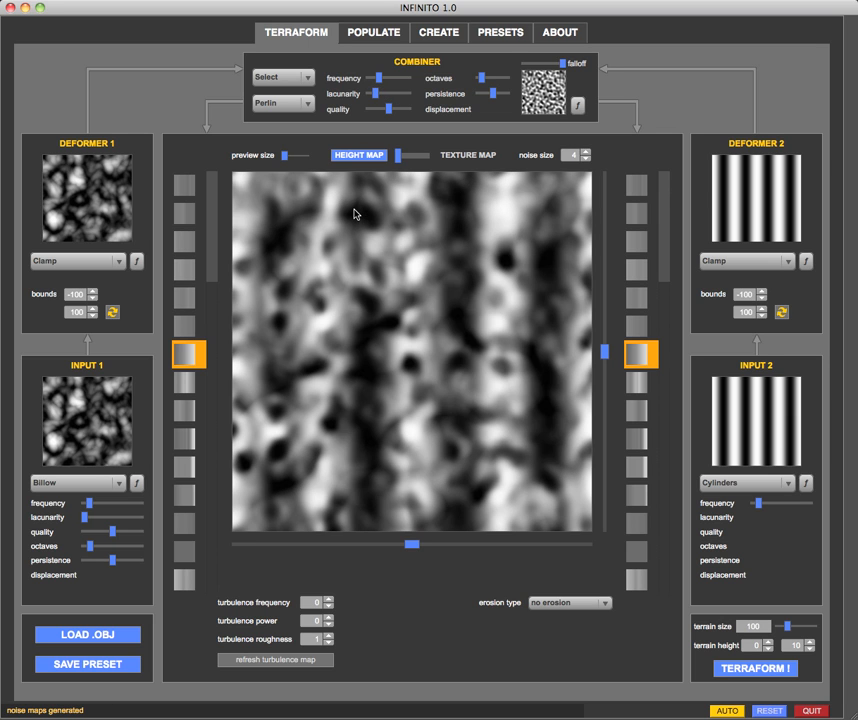
Switch the combiner's control noise to MultiFractal and lower its frequency.
mouse_move(396, 157)
left_mouse_down()
mouse_move(424, 157)
mouse_move(398, 157)
left_mouse_up()
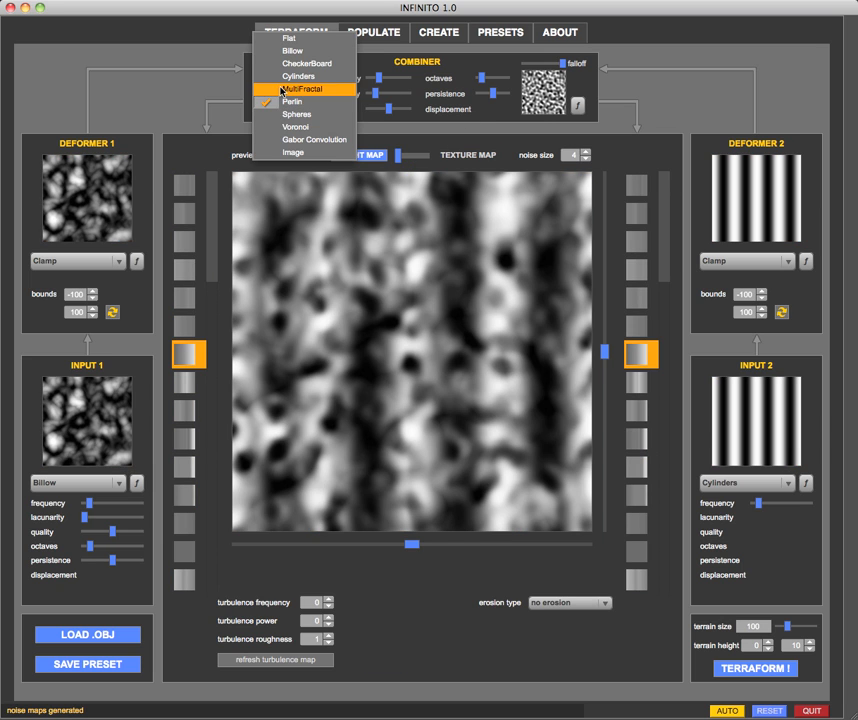
left_click(285, 88)
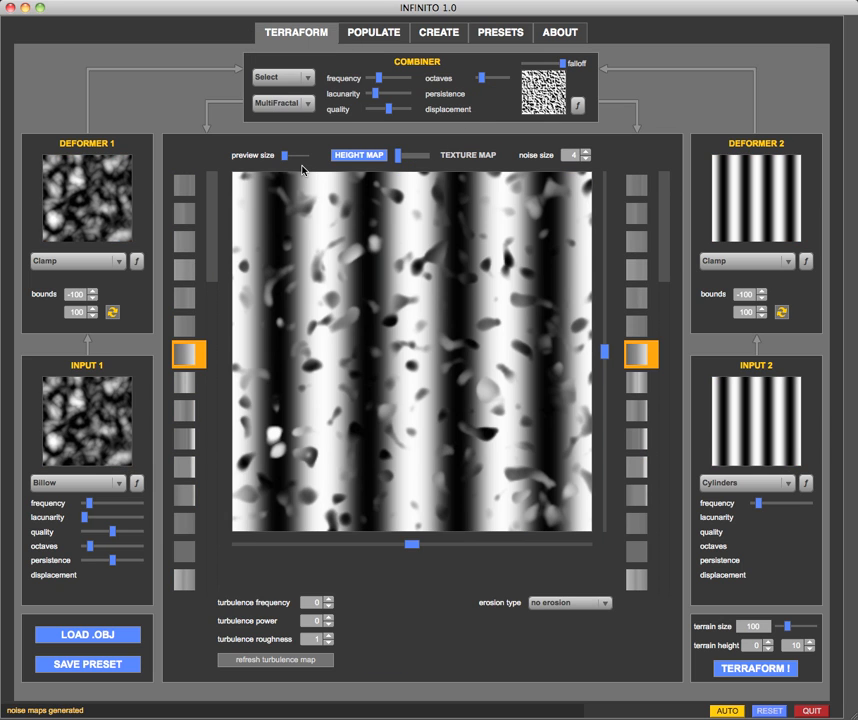
left_click(372, 78)
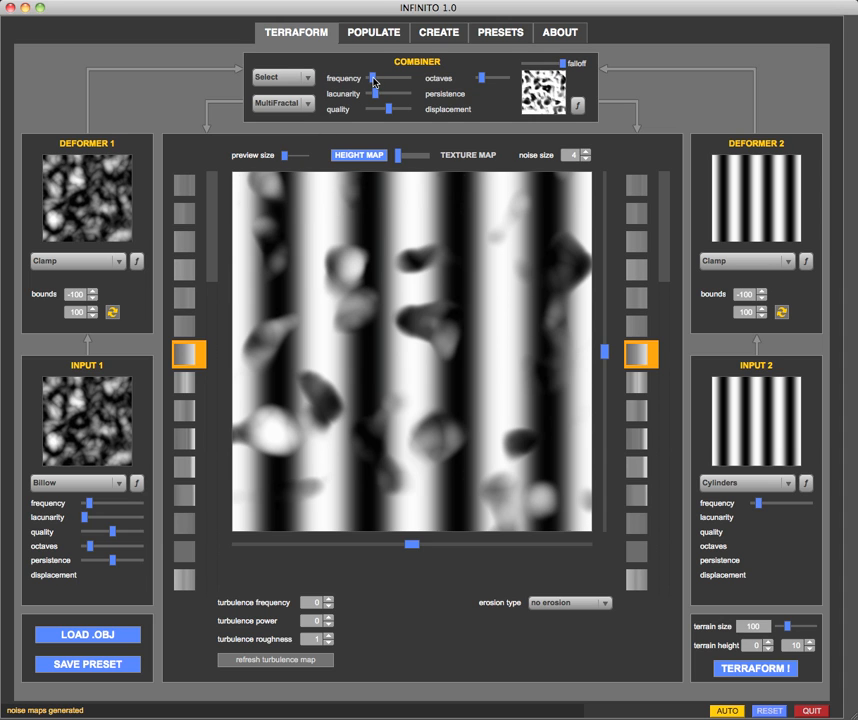
Load the image mask1024.jpg as the combiner's control map.
left_click(289, 104)
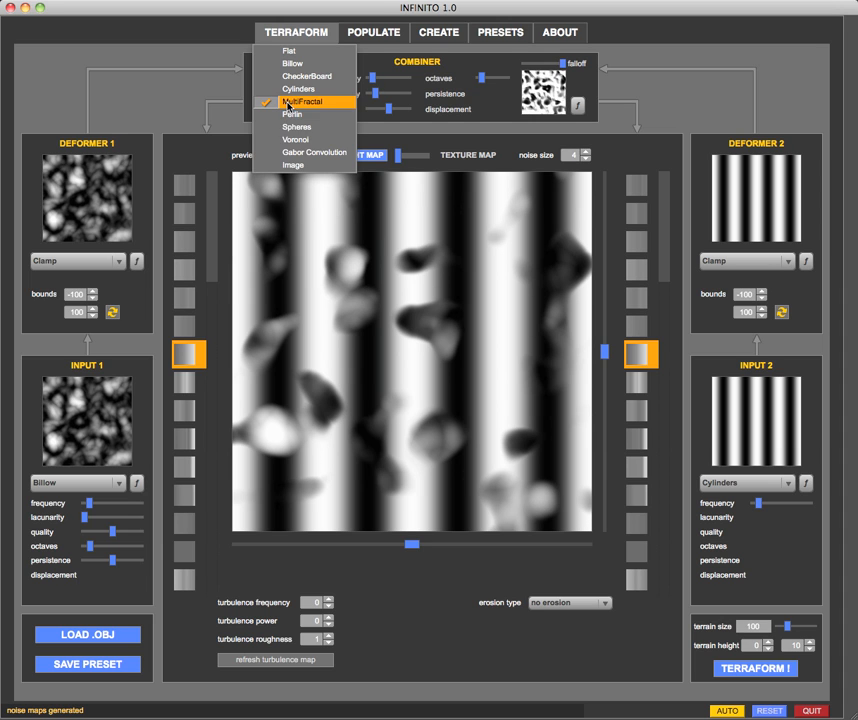
left_click(290, 165)
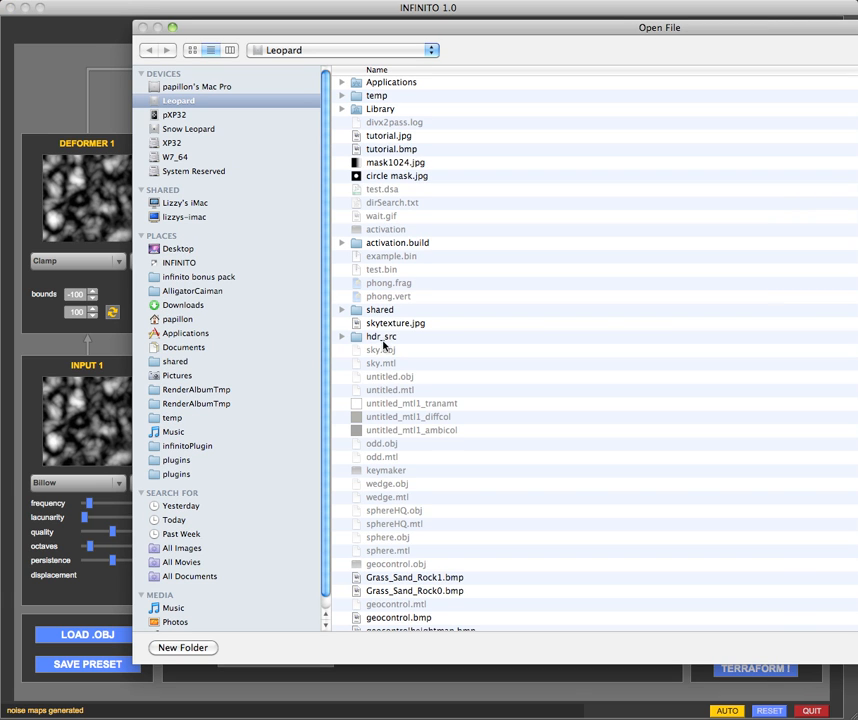
left_click(375, 162)
double_click(360, 164)
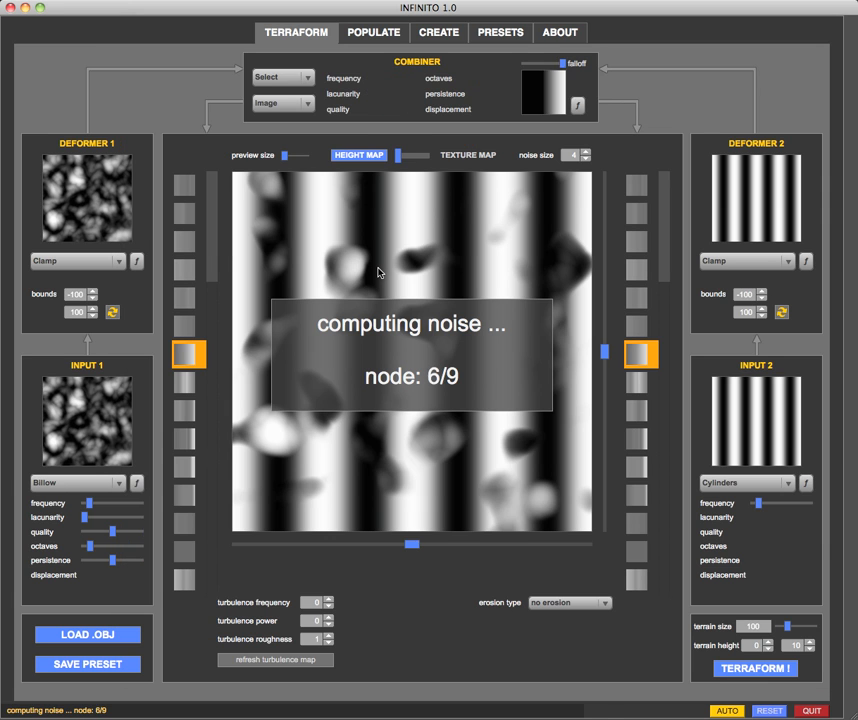